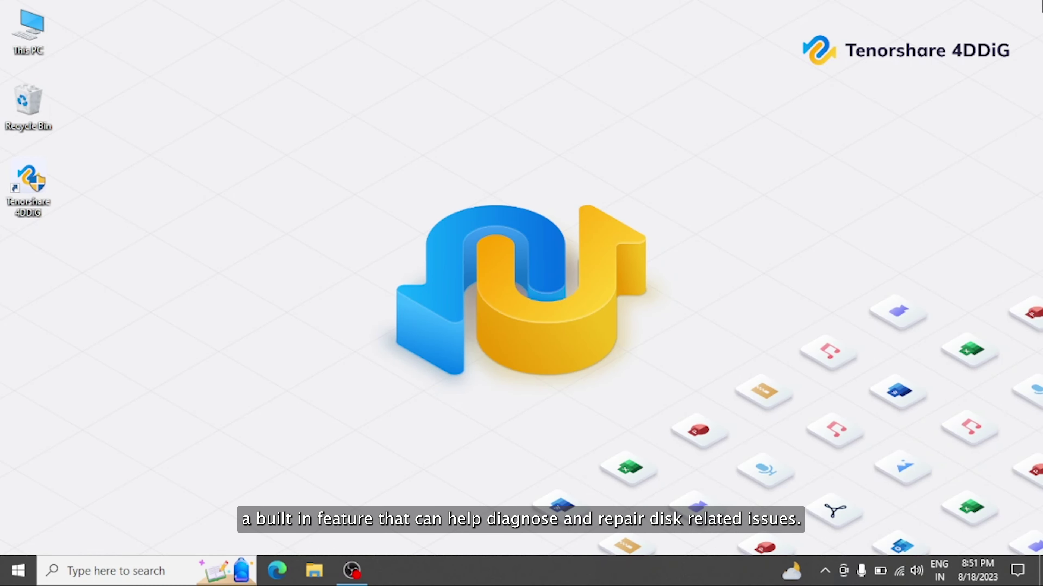
Open This PC and bring up the Properties window of New Volume (F:)
double_click(34, 36)
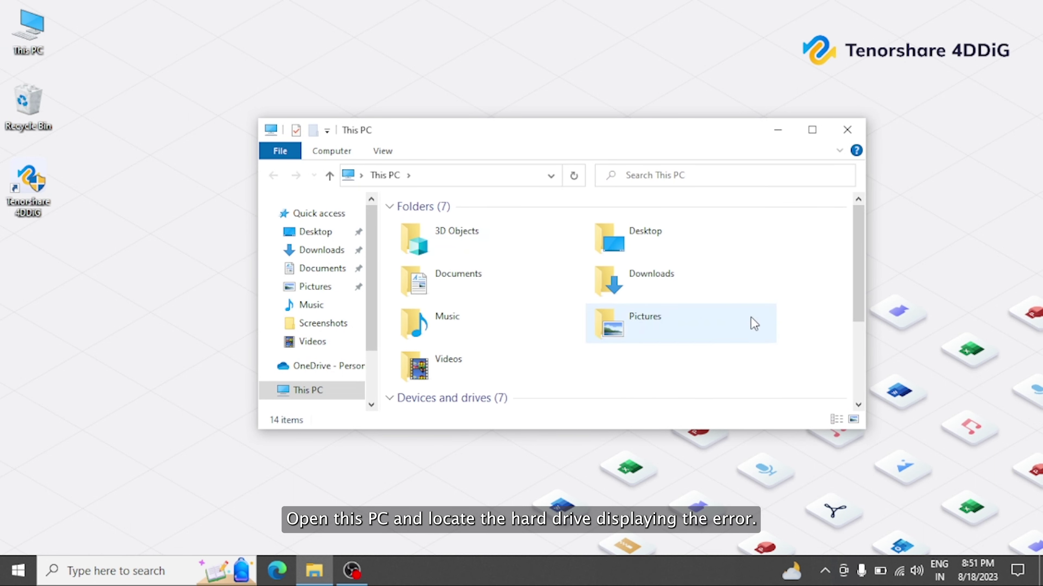
scroll(751, 312, "down", 3)
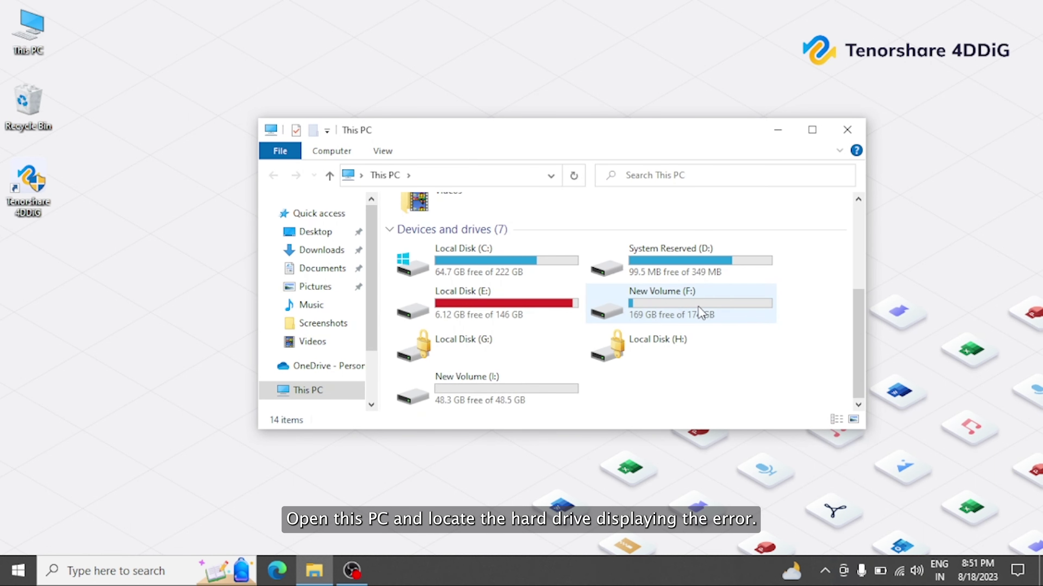
left_click(726, 307)
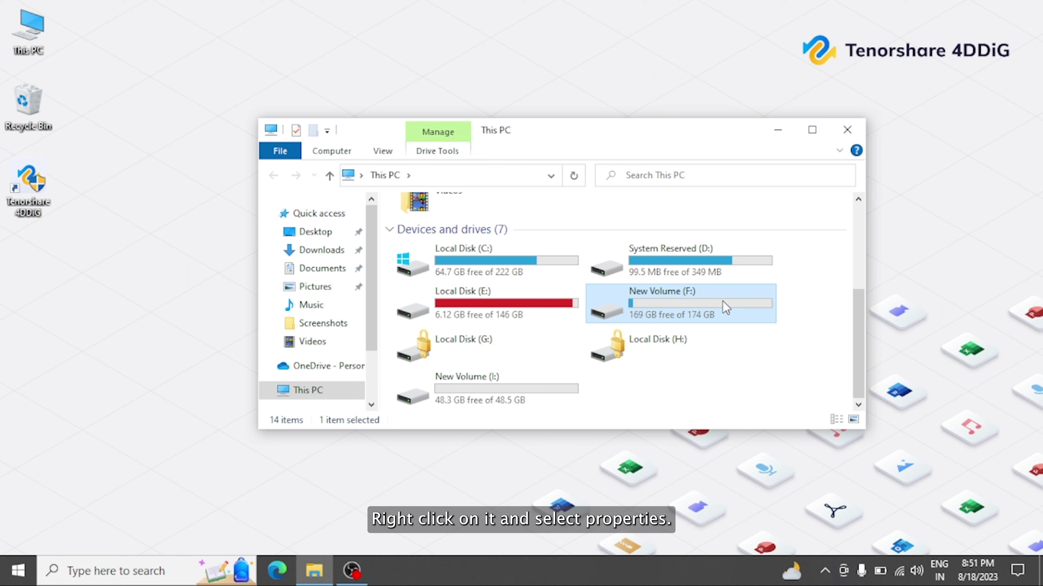
right_click(726, 308)
left_click(770, 543)
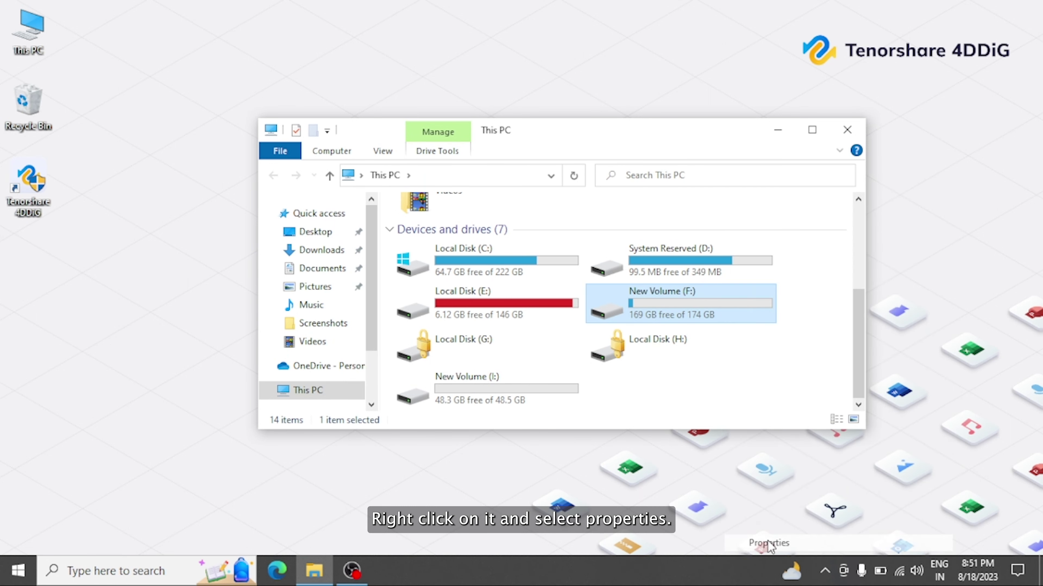
left_click_drag(860, 175, 541, 107)
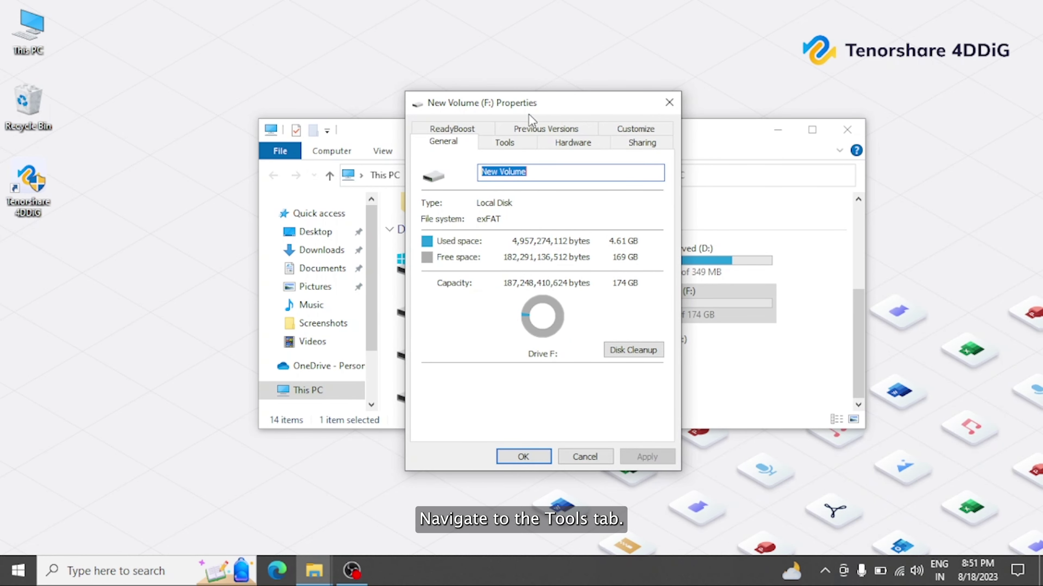
Scan and repair drive F: with Error Checking, then close Properties and This PC
left_click(509, 144)
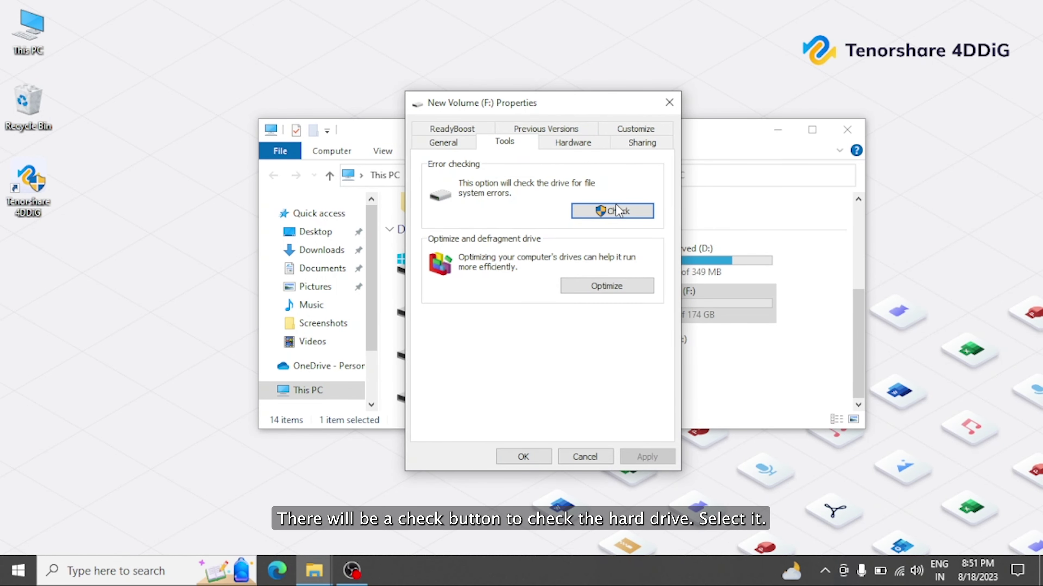
left_click(611, 212)
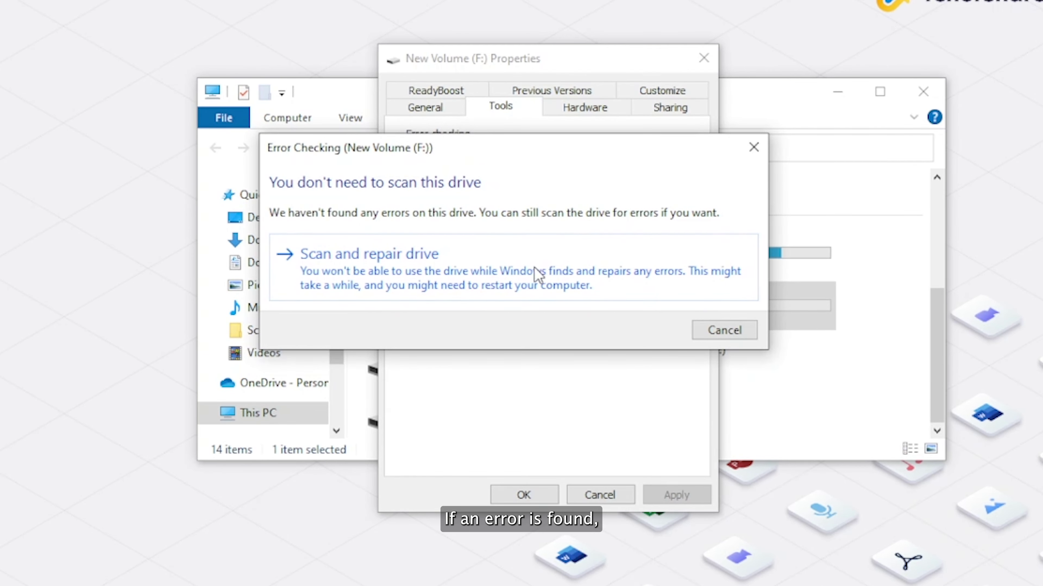
left_click(536, 277)
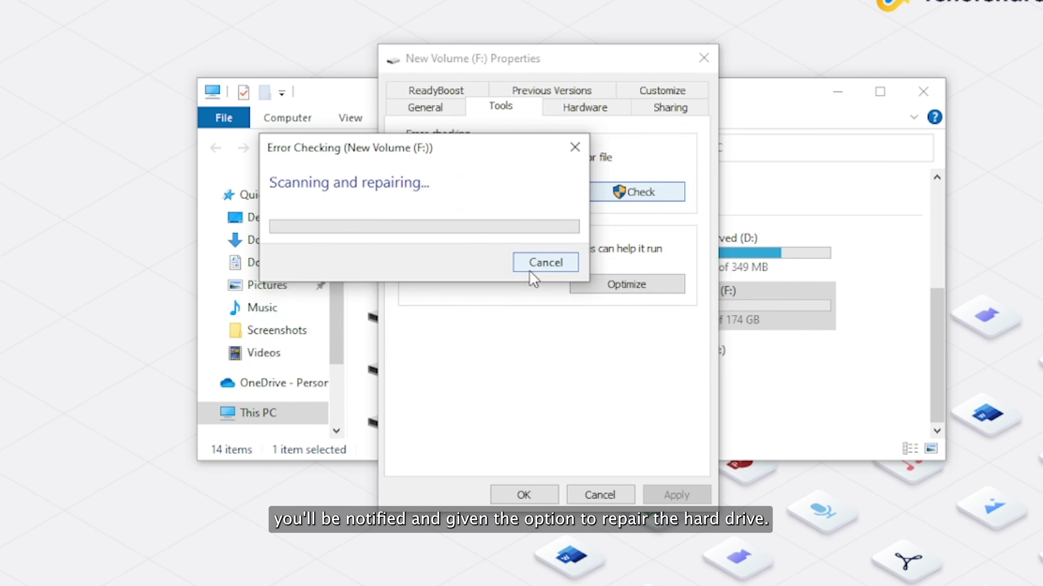
left_click(533, 269)
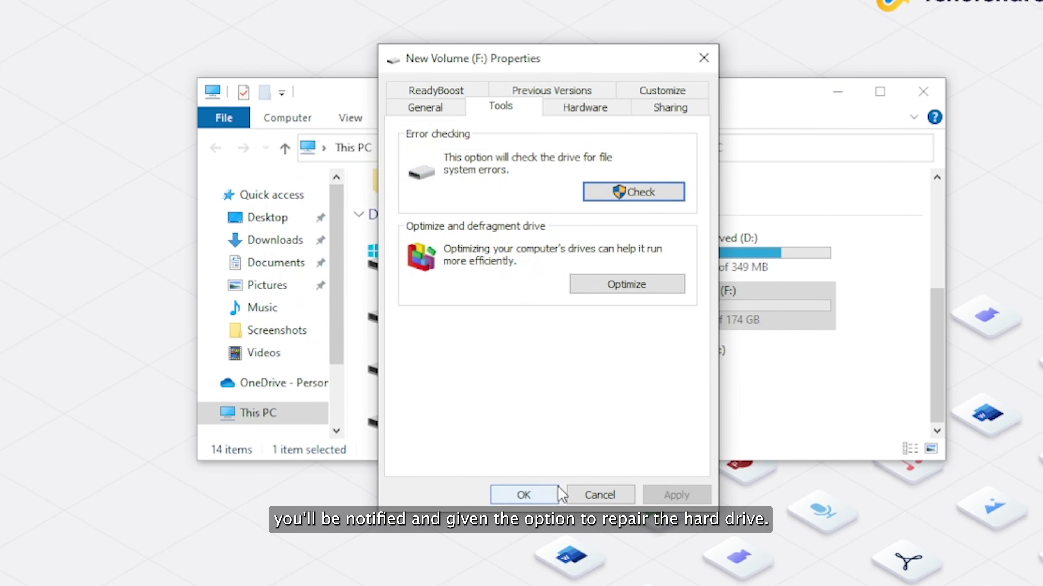
left_click(552, 495)
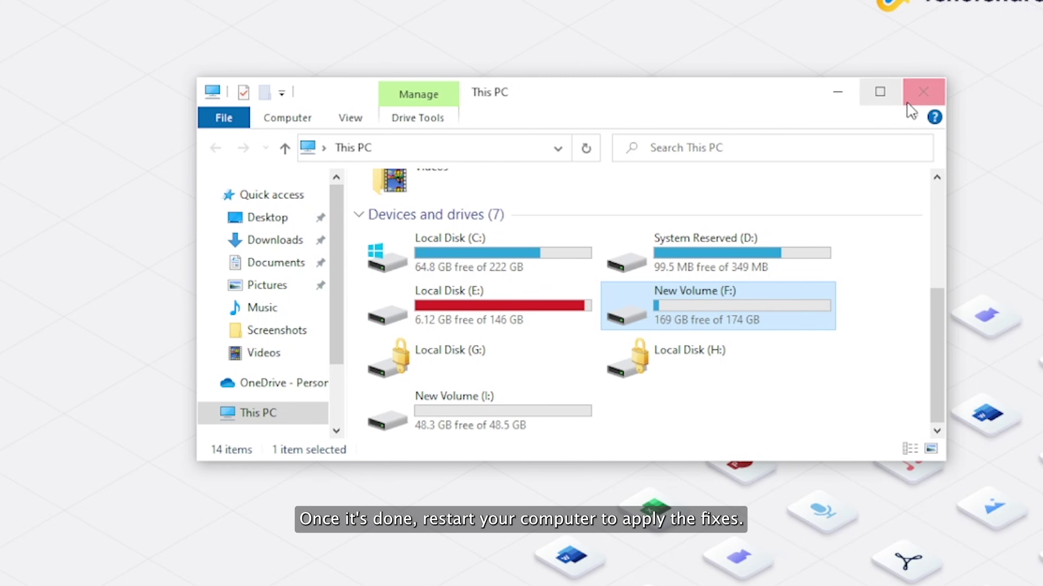
left_click(922, 96)
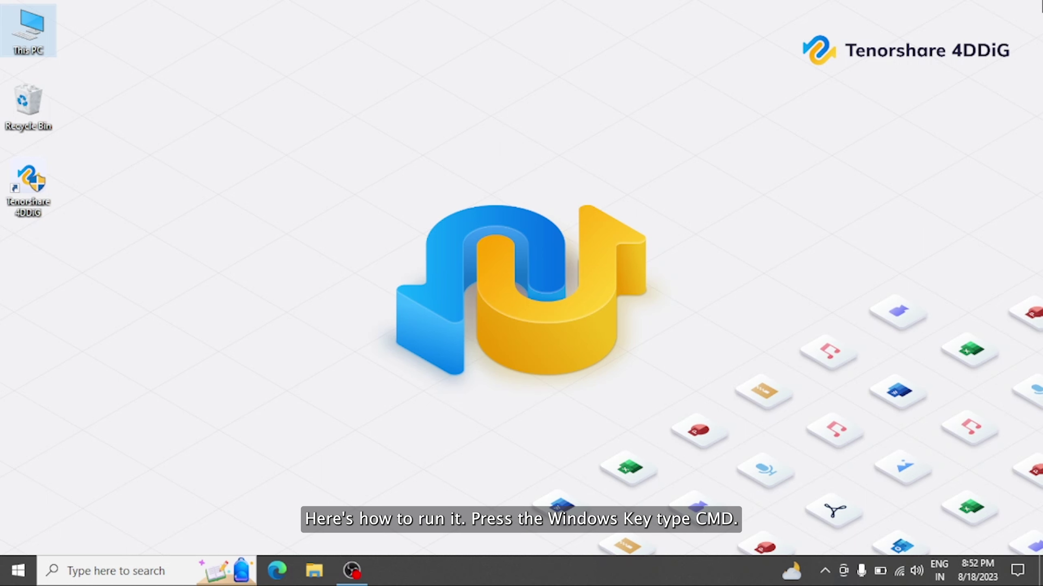
Launch Command Prompt as administrator from Windows search
key("super")
type("cmd")
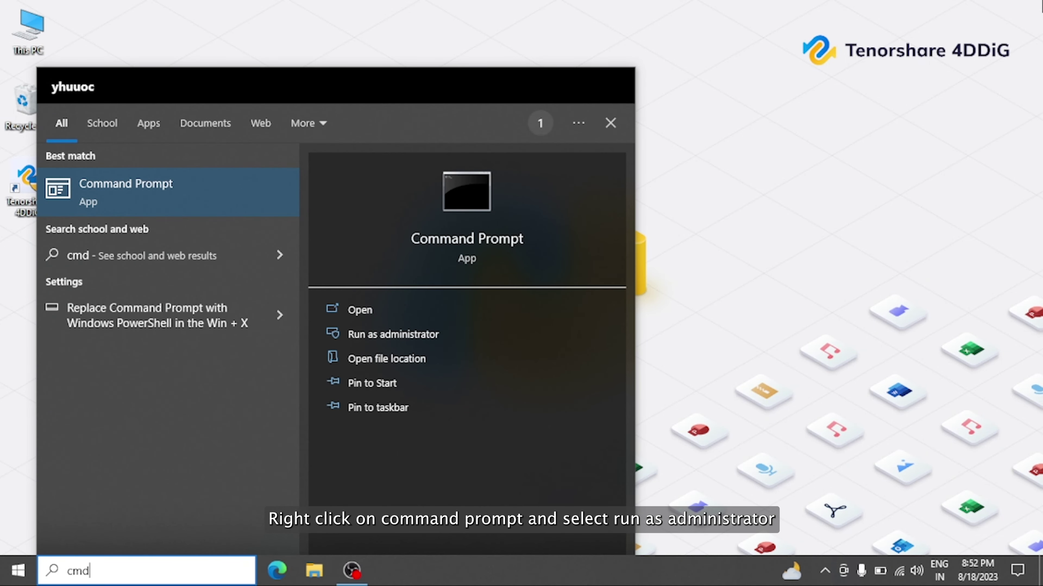
right_click(172, 180)
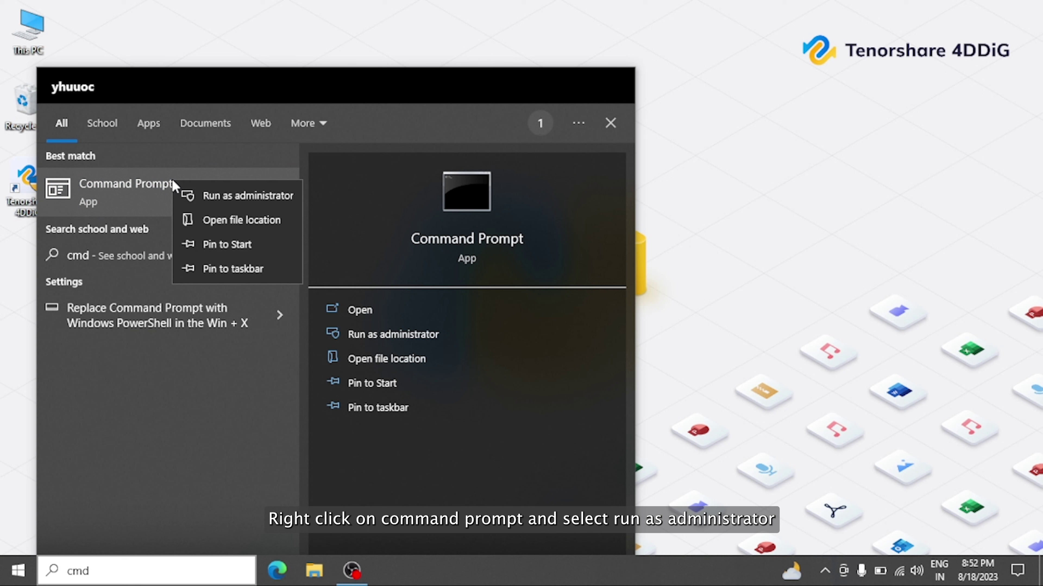
left_click(229, 197)
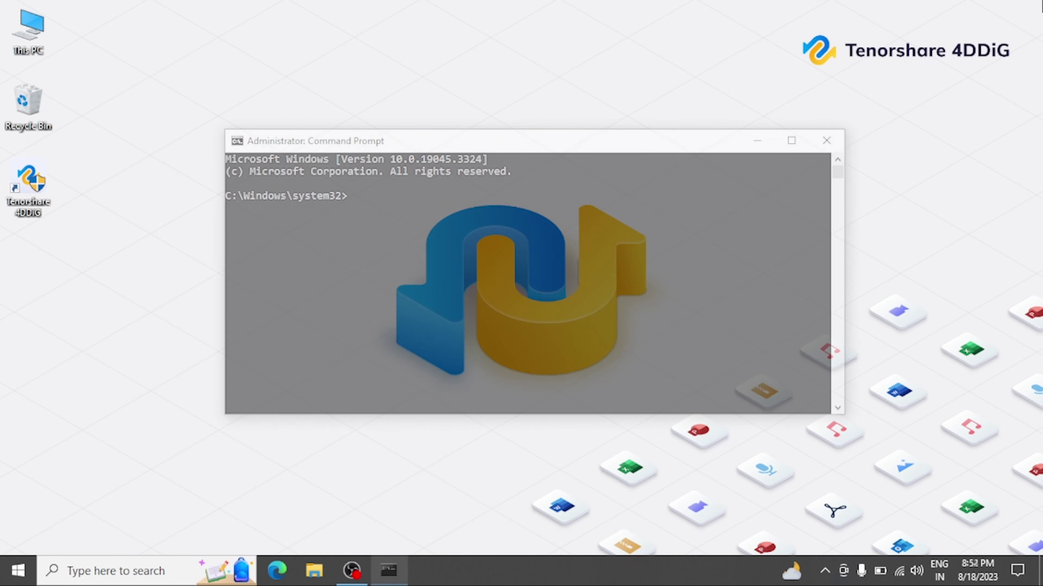
Run chkdsk F: /f/r to repair drive F:, then exit the console
type("chkdsk F: /f/r")
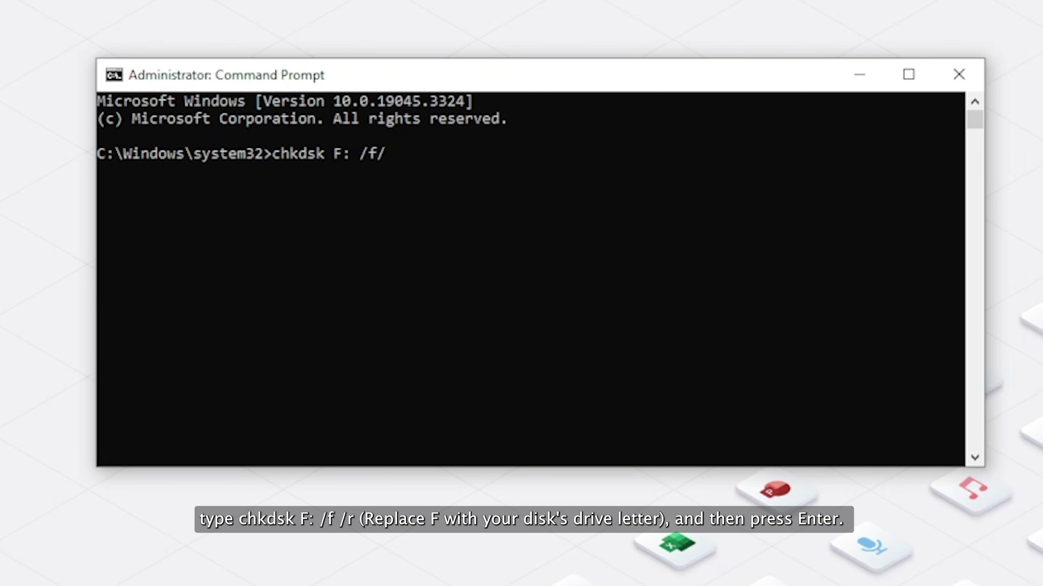
key("Return")
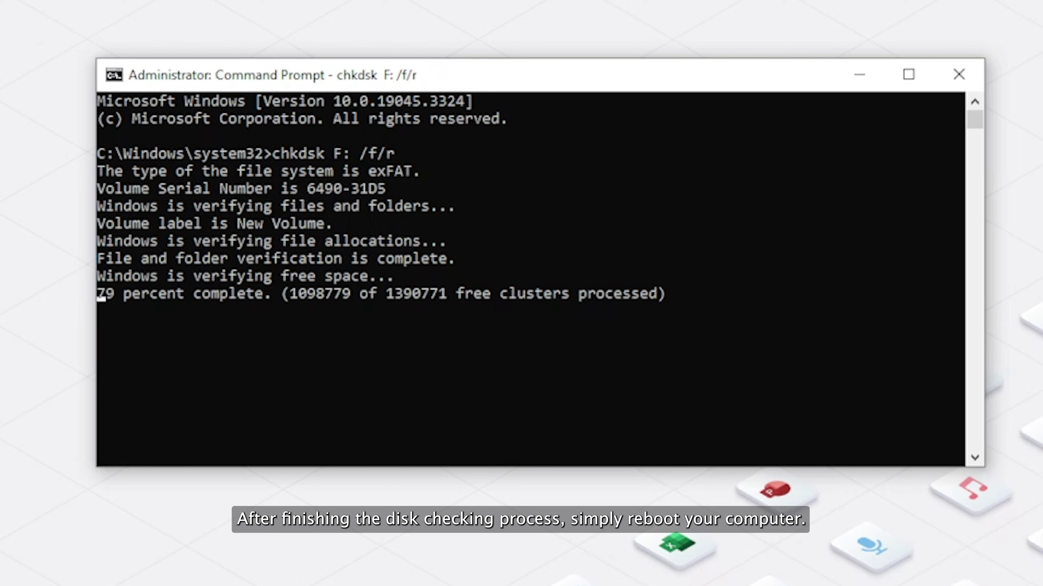
type("exit")
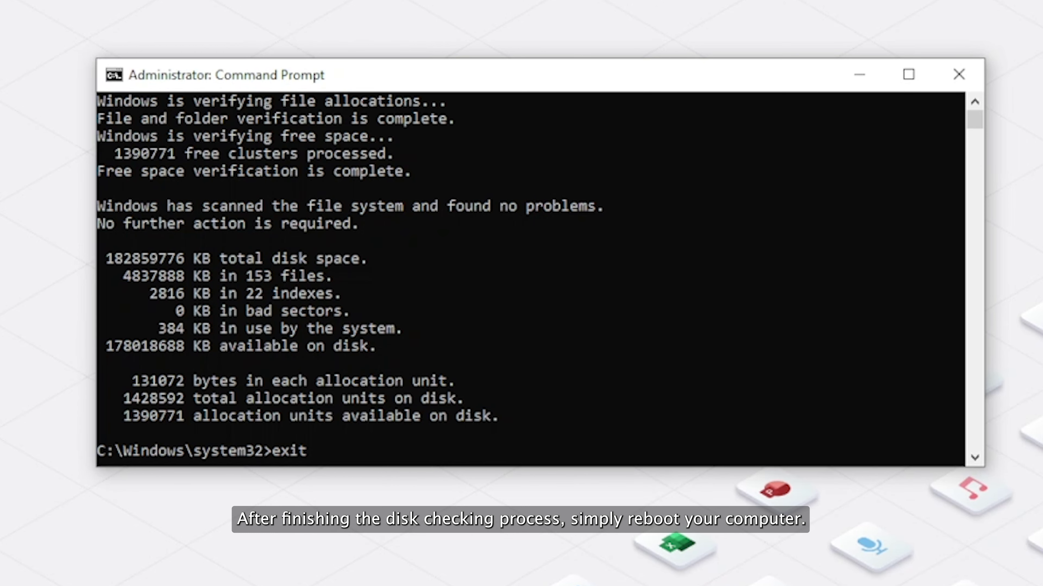
key("Return")
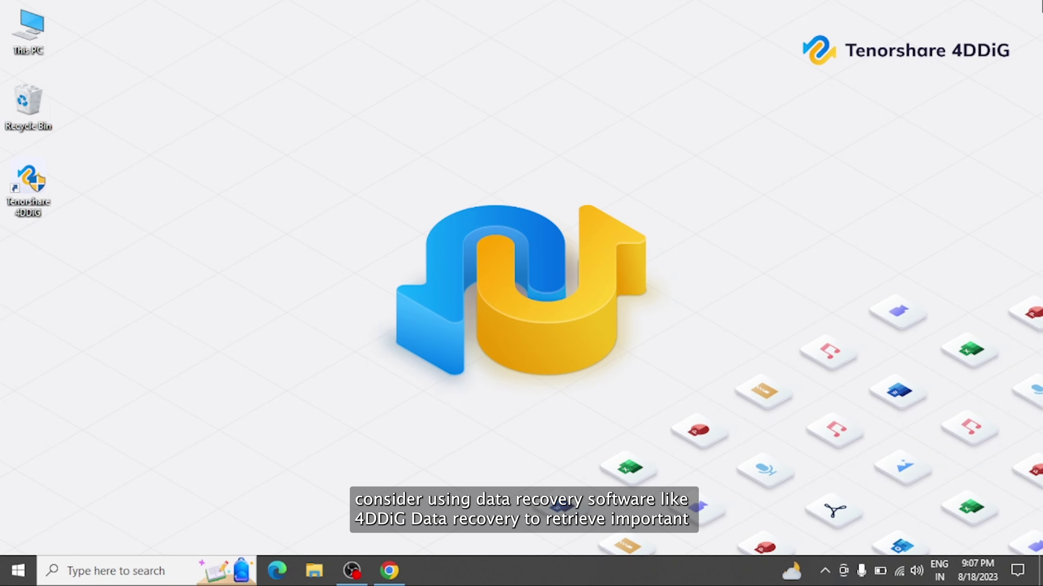
On the 4DDiG web page in Chrome, highlight the heading and the file-loss and 2000+ file-type bullets
left_click(390, 572)
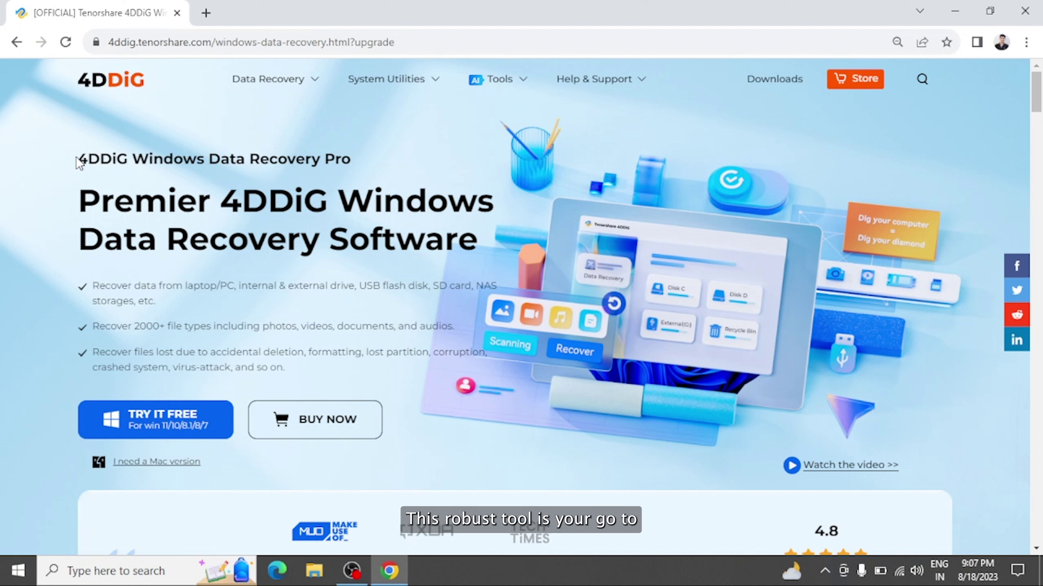
left_click_drag(80, 161, 368, 163)
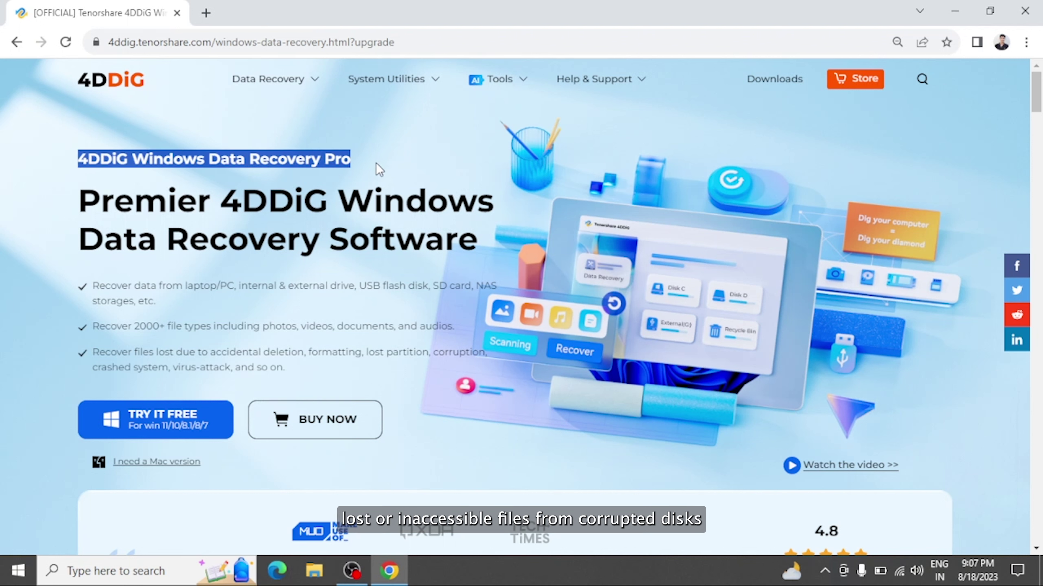
left_click(376, 164)
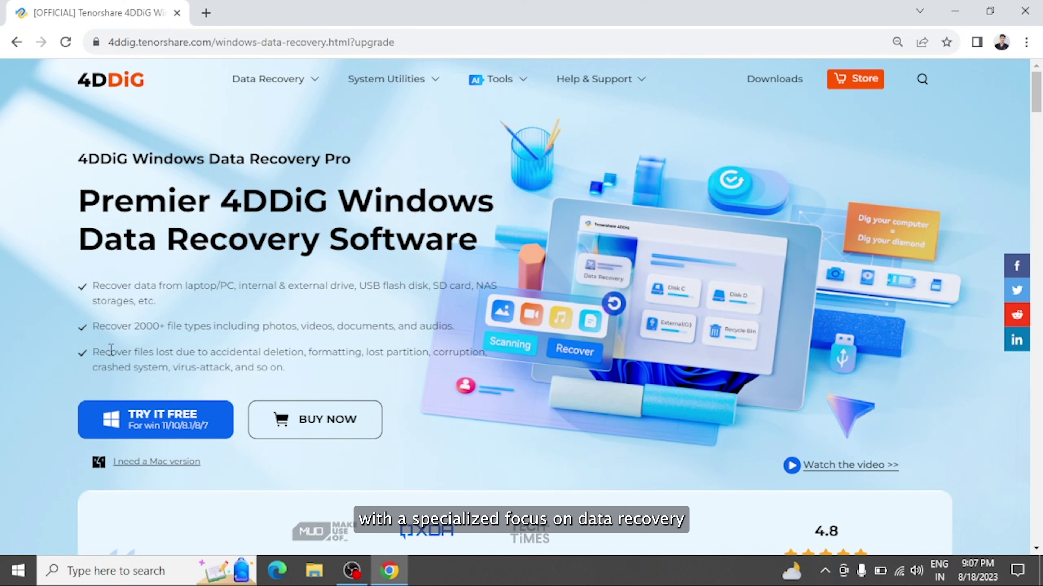
left_click_drag(92, 352, 306, 363)
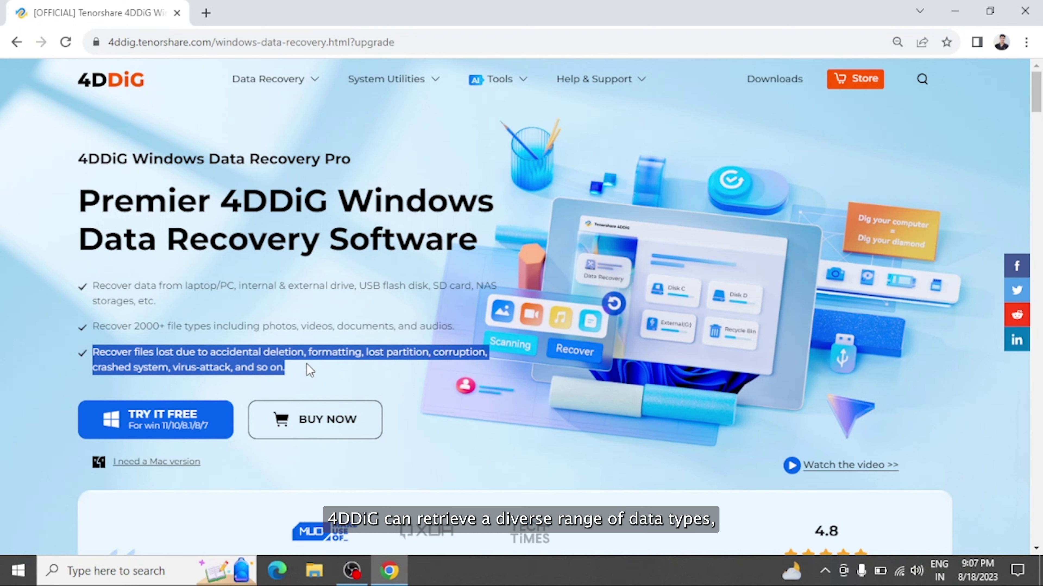
left_click(306, 364)
left_click_drag(94, 323, 445, 322)
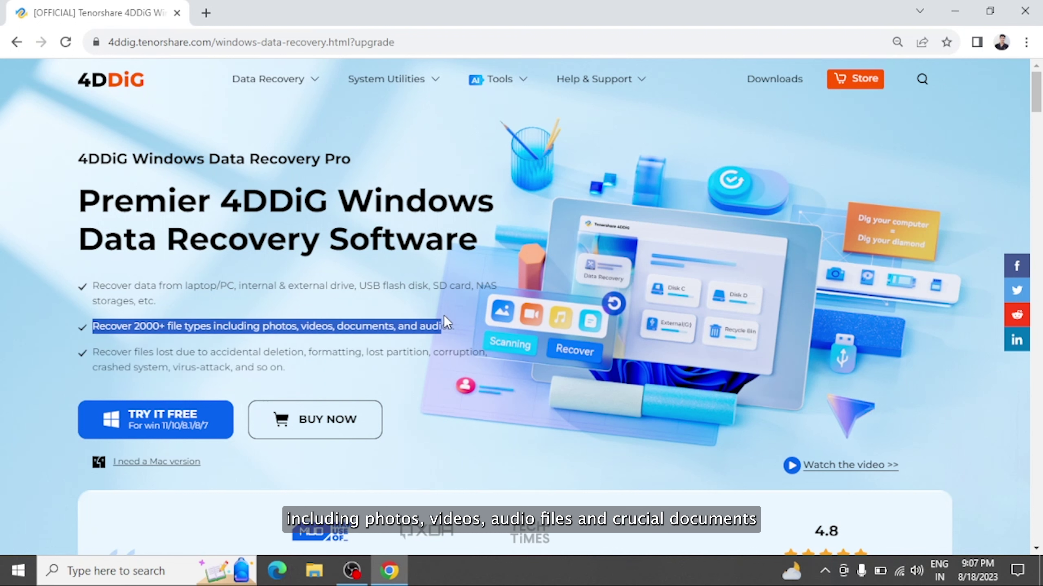
left_click(474, 324)
Advance the recovery scenario cards three times and scroll through the supported device cards
scroll(484, 424, "down", 10)
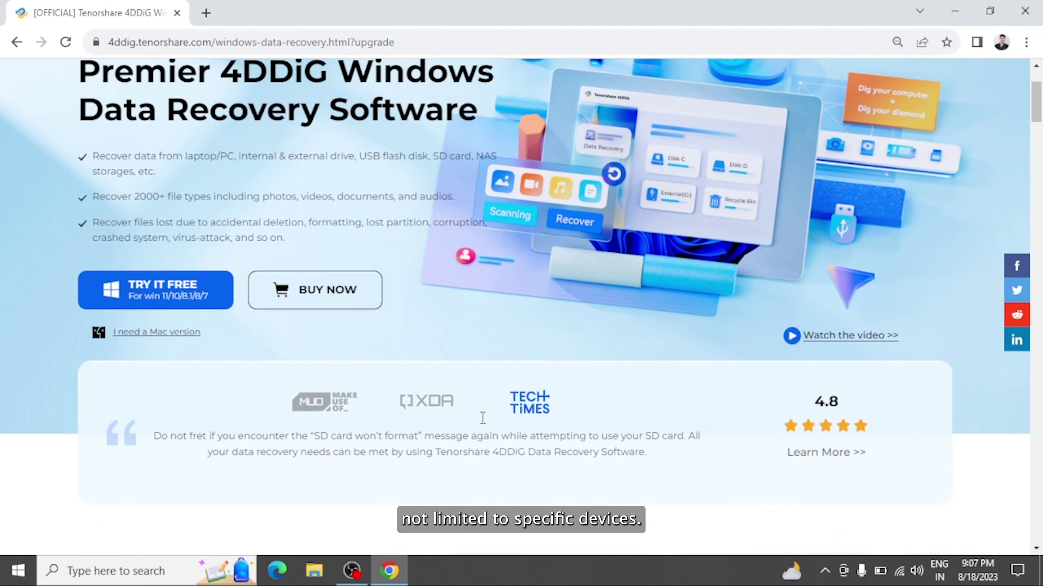
scroll(483, 418, "down", 1)
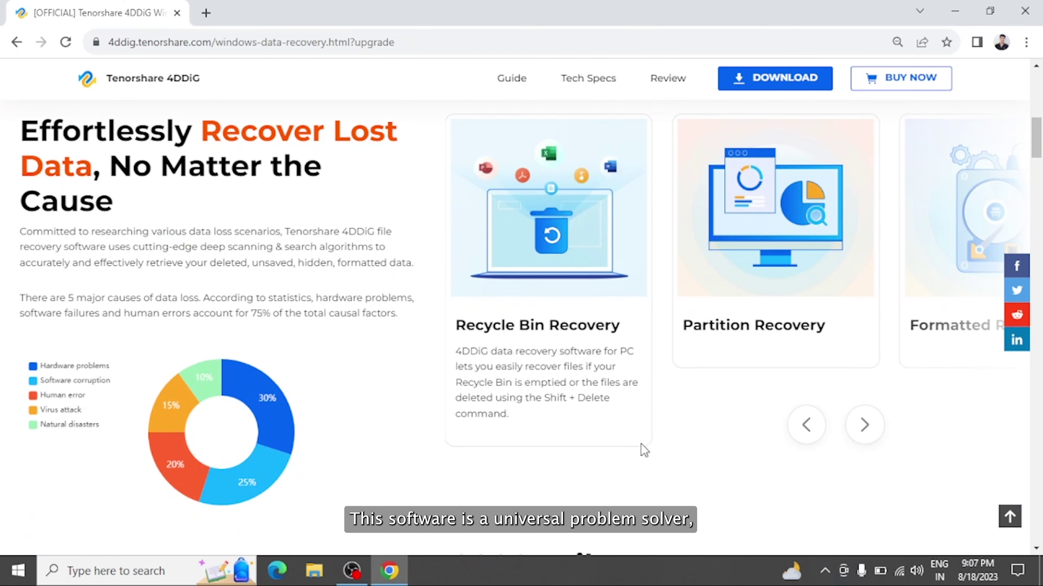
left_click(865, 427)
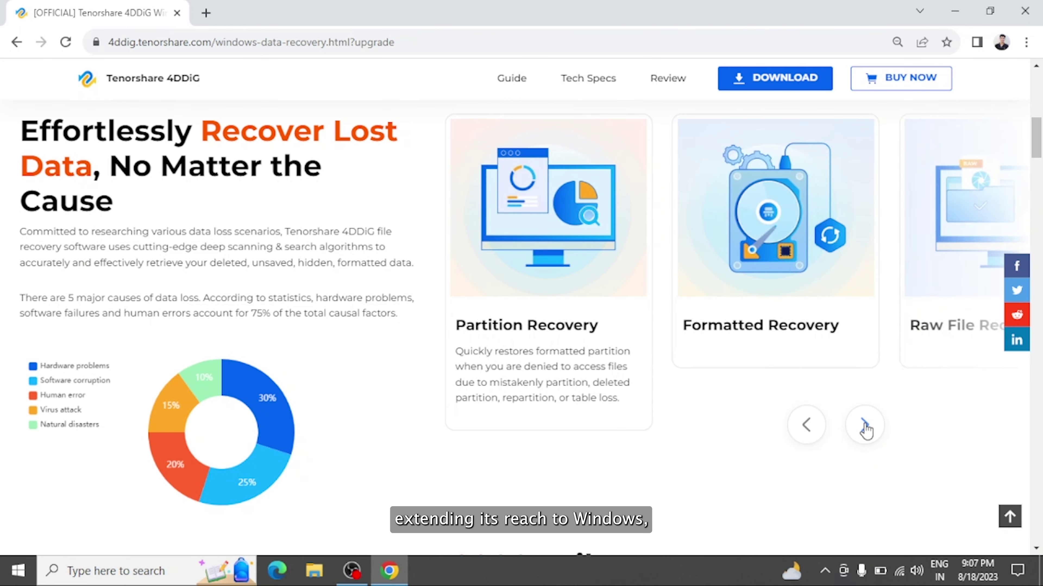
left_click(865, 427)
left_click(865, 427)
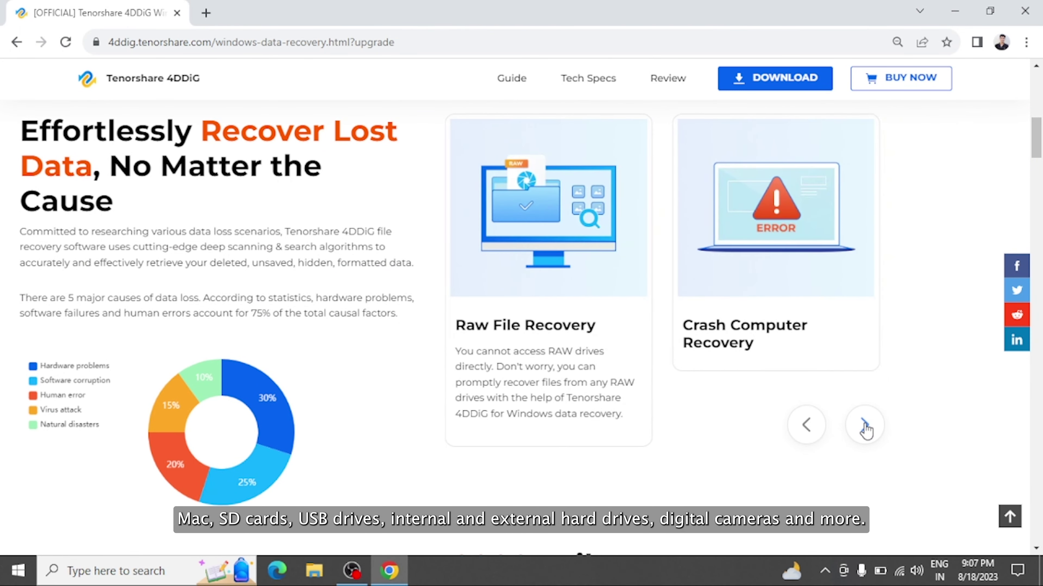
scroll(866, 430, "down", 14)
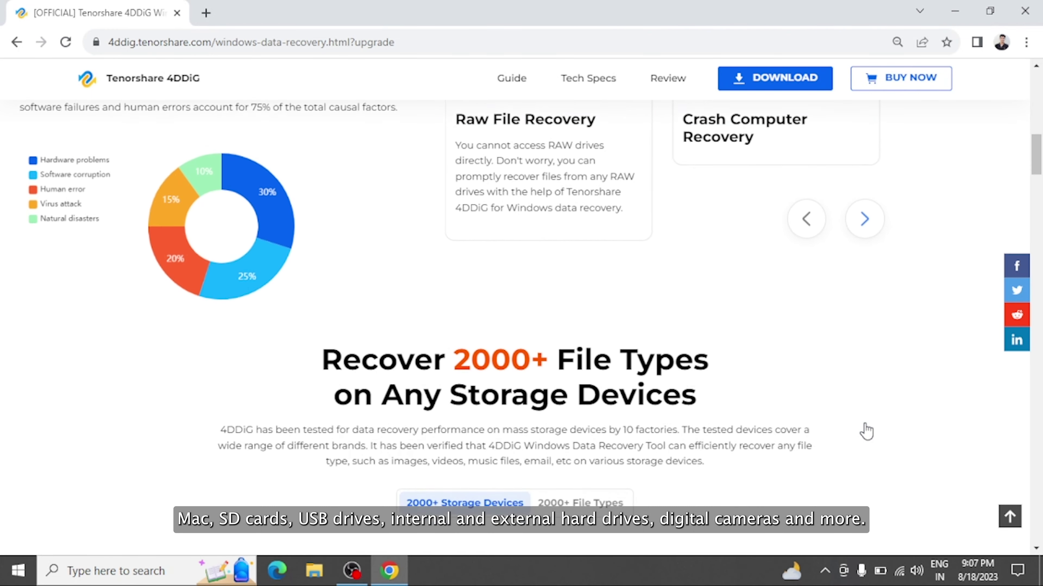
scroll(865, 423, "down", 2)
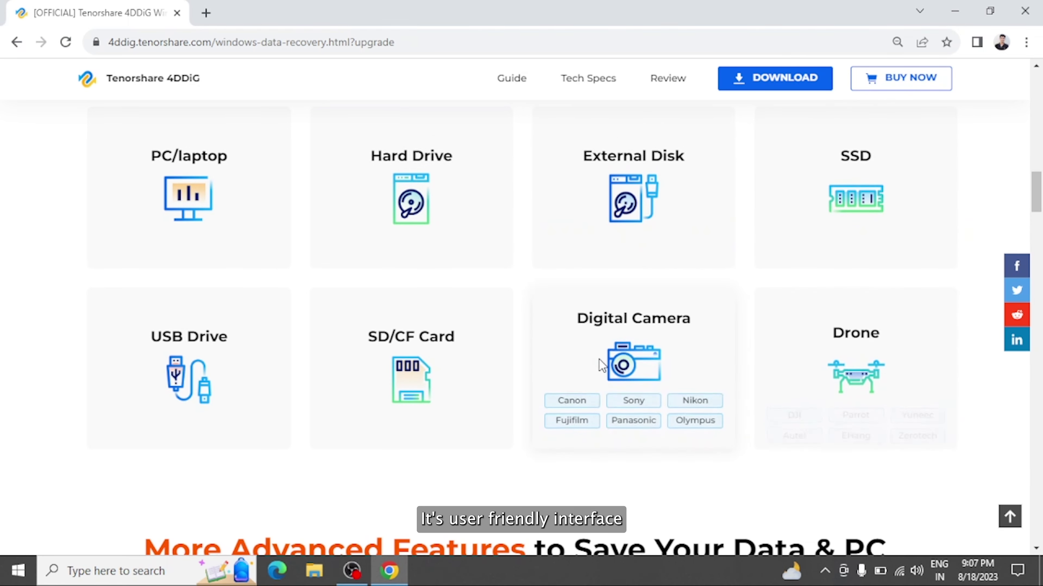
scroll(257, 361, "down", 8)
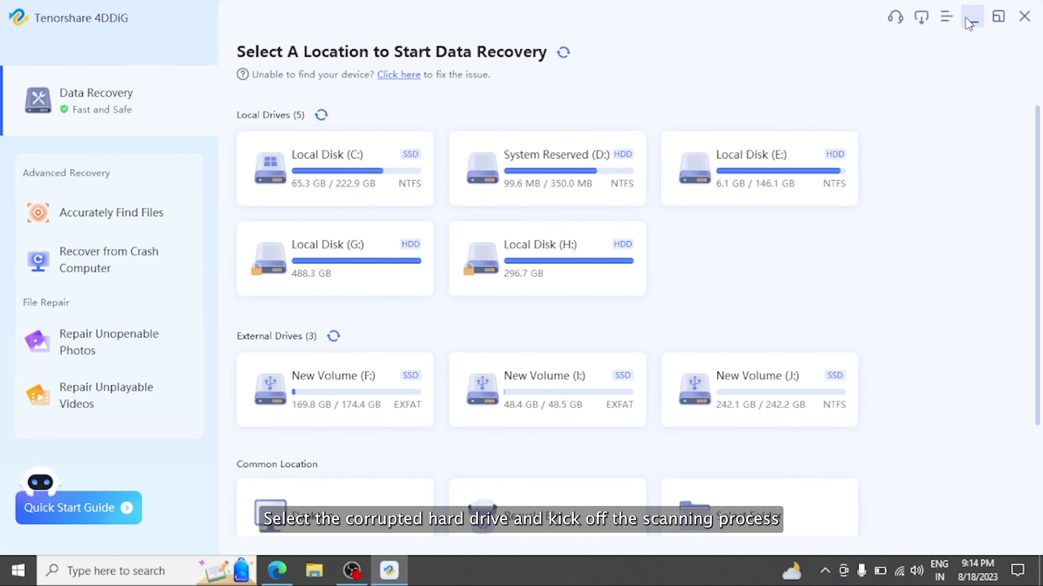
Scan New Volume (F:) in 4DDiG and preview the DJI_0373.MP4 video
mouse_move(380, 394)
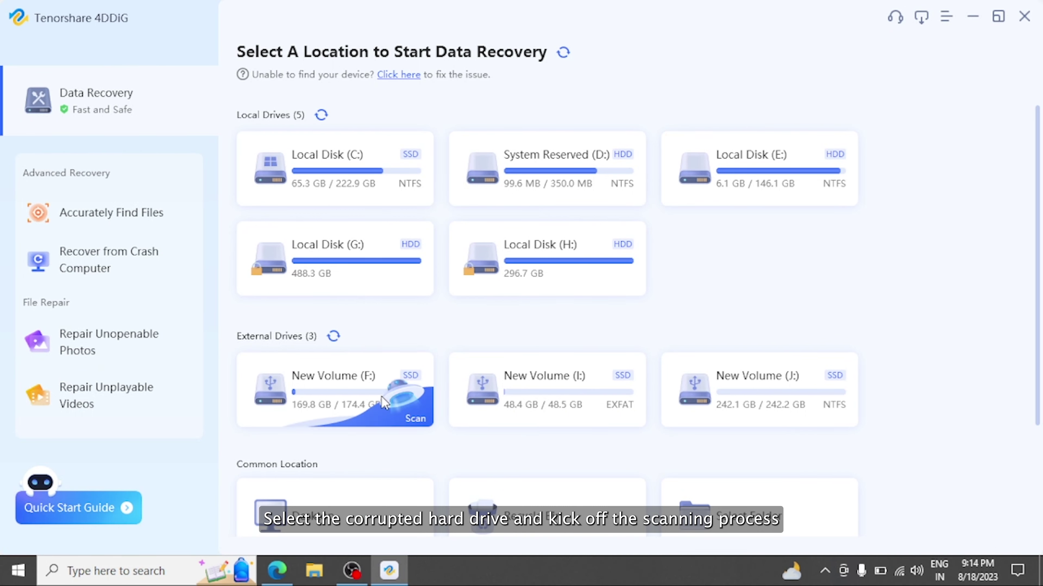
left_click(405, 408)
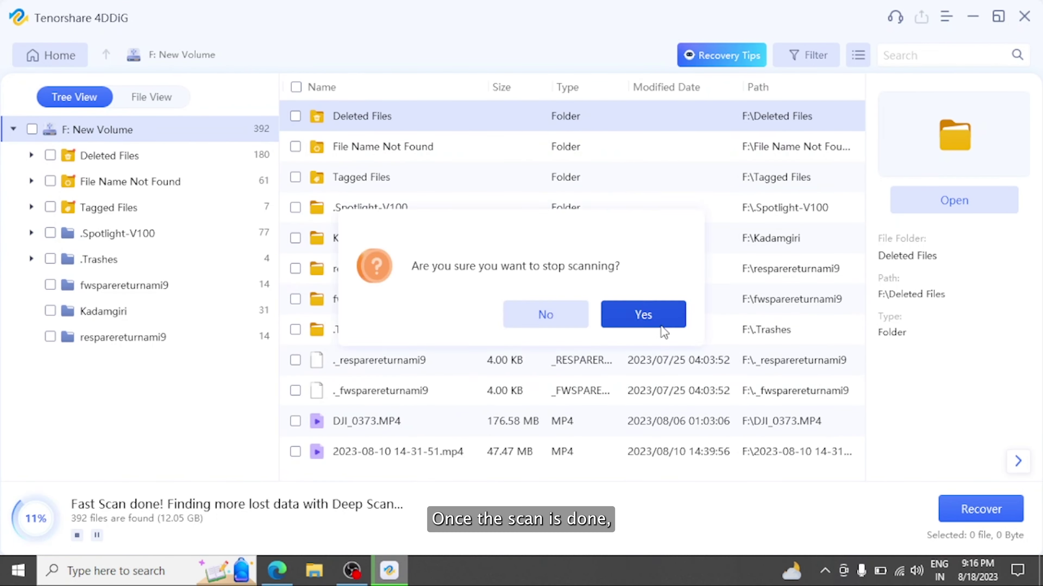
left_click(642, 312)
left_click(319, 419)
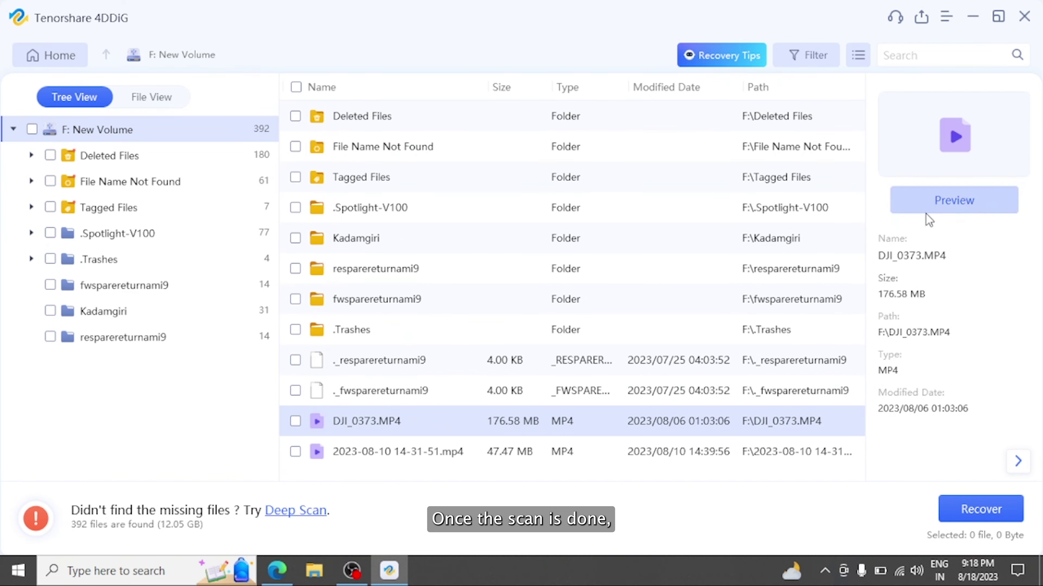
left_click(937, 204)
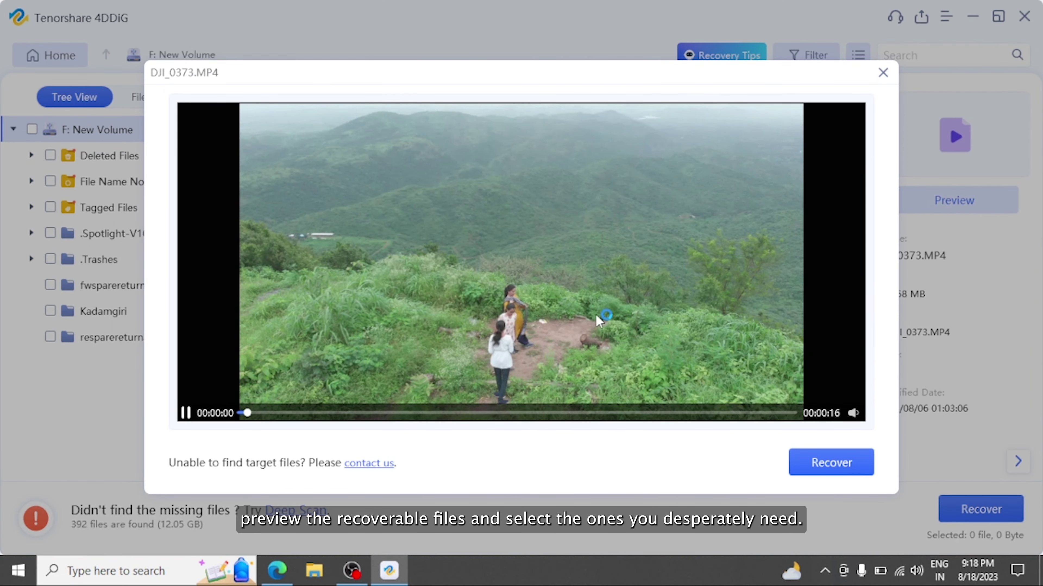
Recover DJI_0373.MP4 to the Desktop and open the recovered files folder
left_click(835, 459)
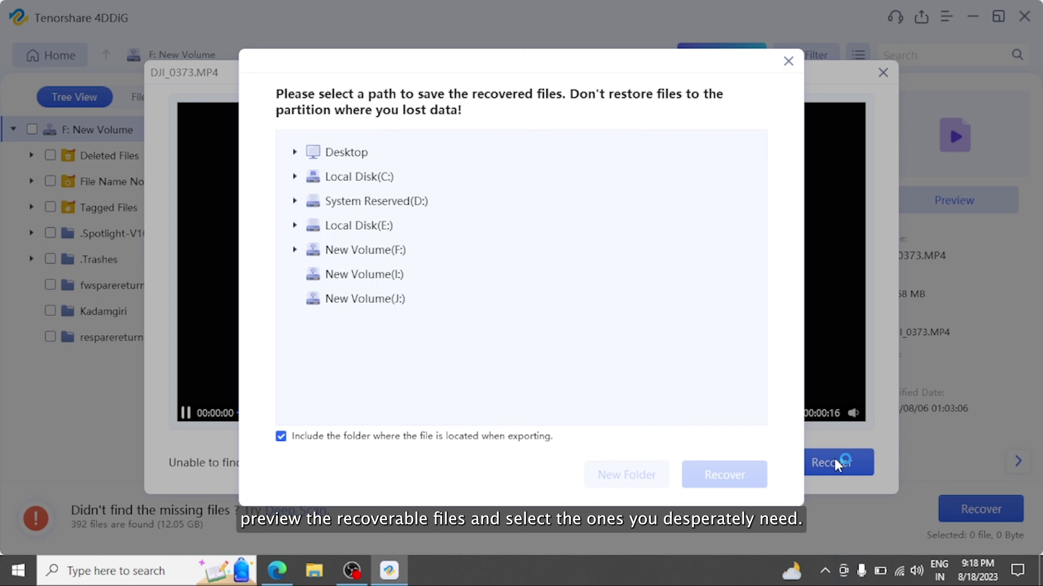
left_click(350, 144)
left_click(714, 470)
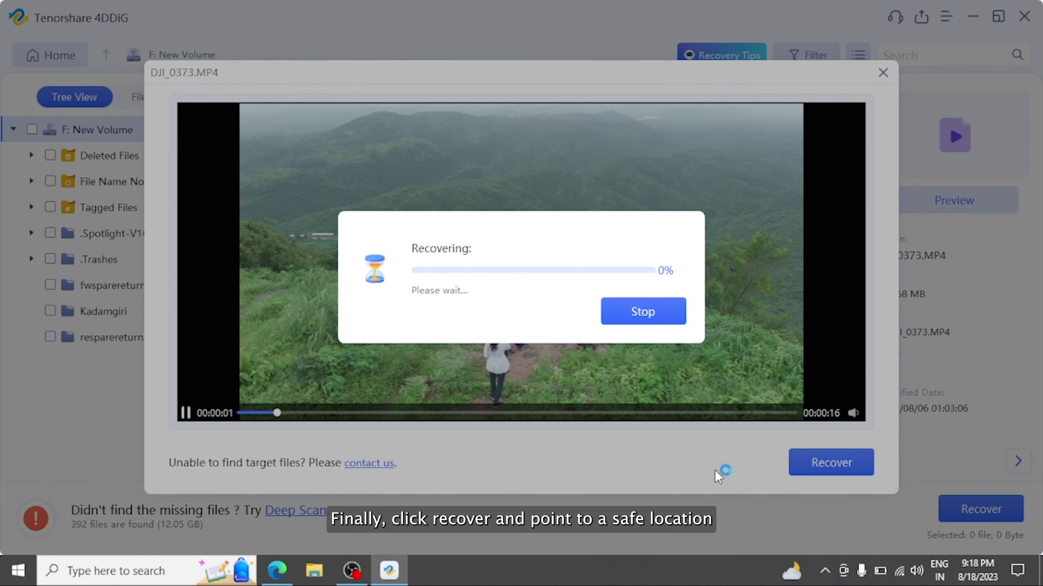
left_click(537, 352)
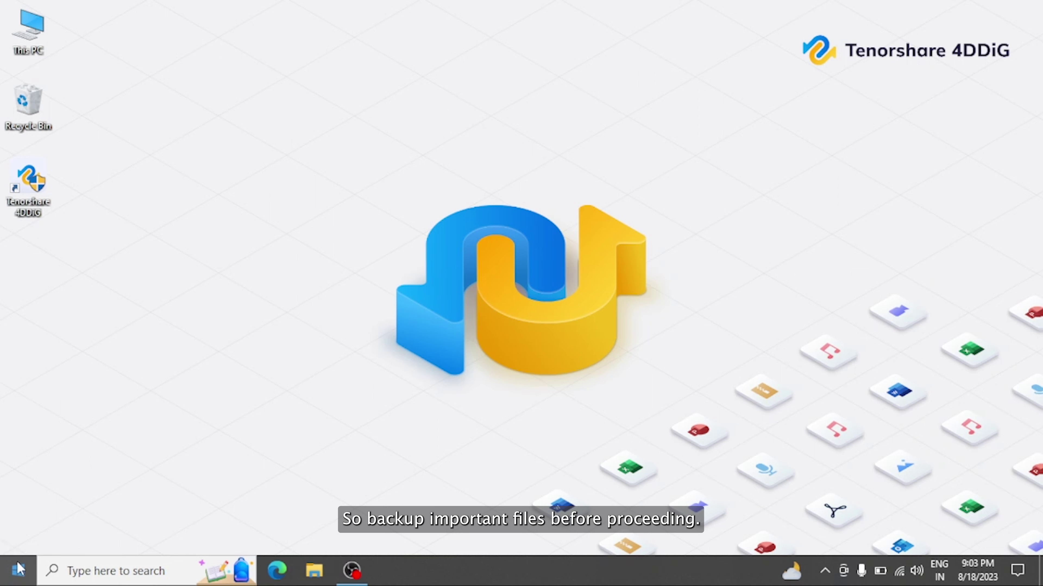
Open Disk Management and bring up the Format dialog for New Volume (J:)
right_click(20, 571)
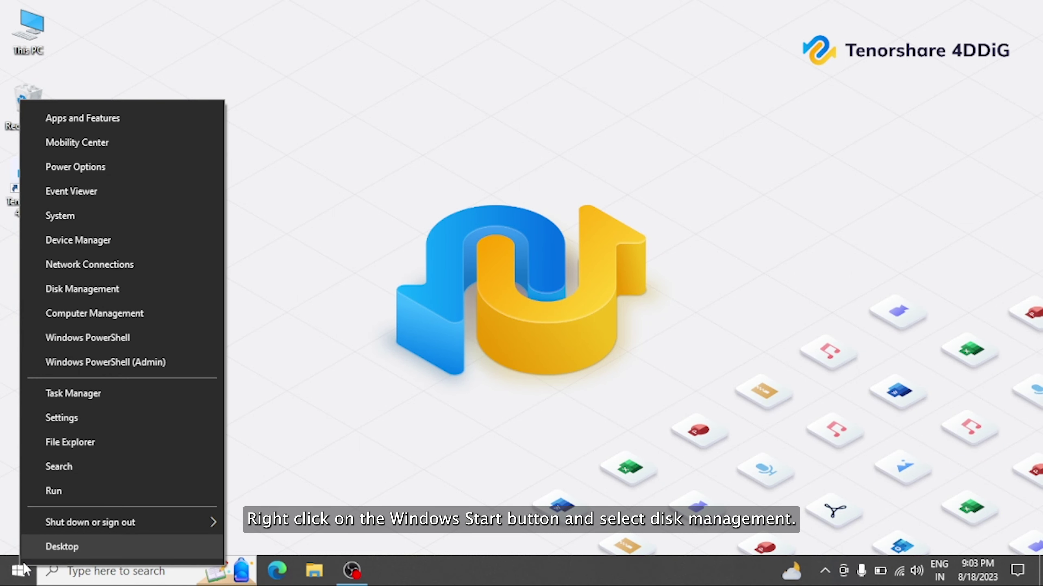
left_click(126, 290)
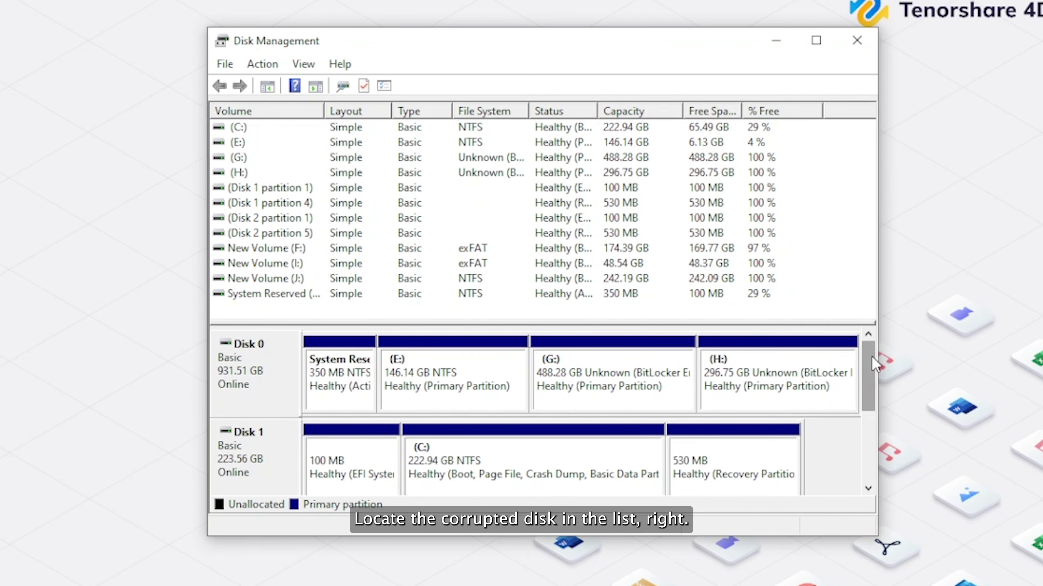
scroll(755, 364, "down", 3)
left_click(755, 364)
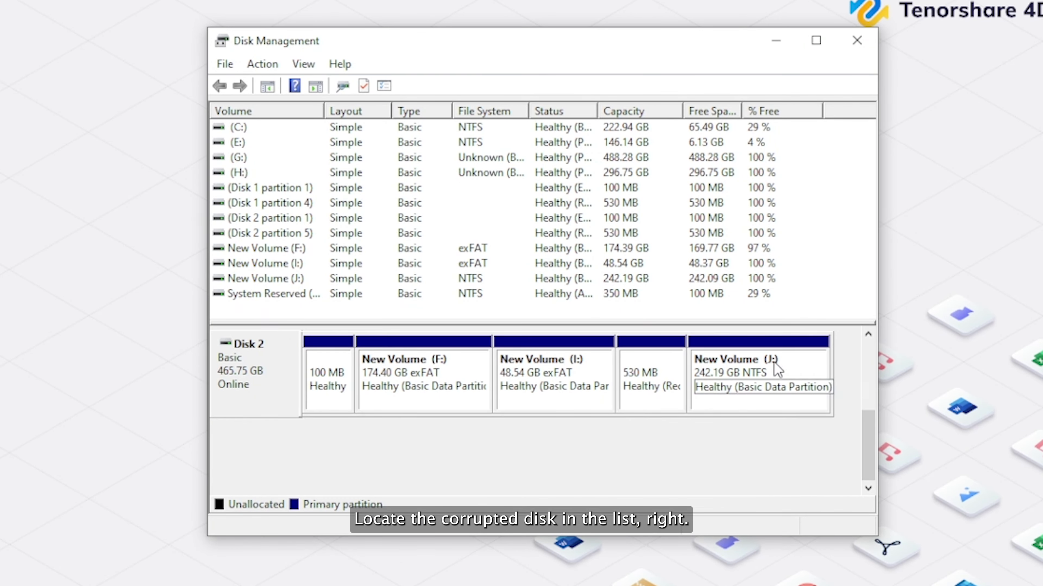
right_click(795, 376)
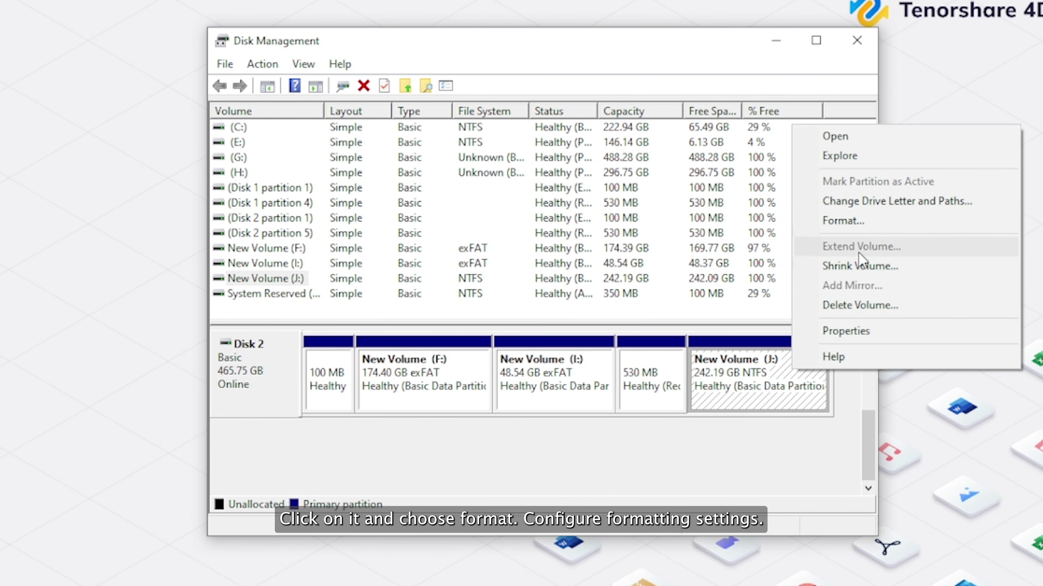
left_click(845, 222)
Format J: as NTFS with Default allocation unit size, confirm erasure, and close Disk Management
left_click(537, 249)
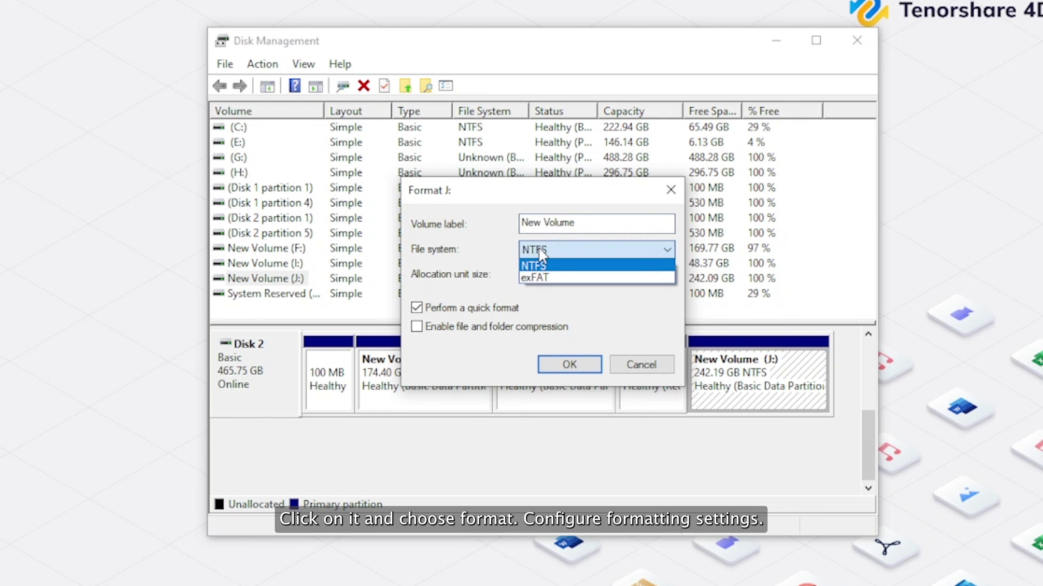
left_click(541, 252)
left_click(549, 272)
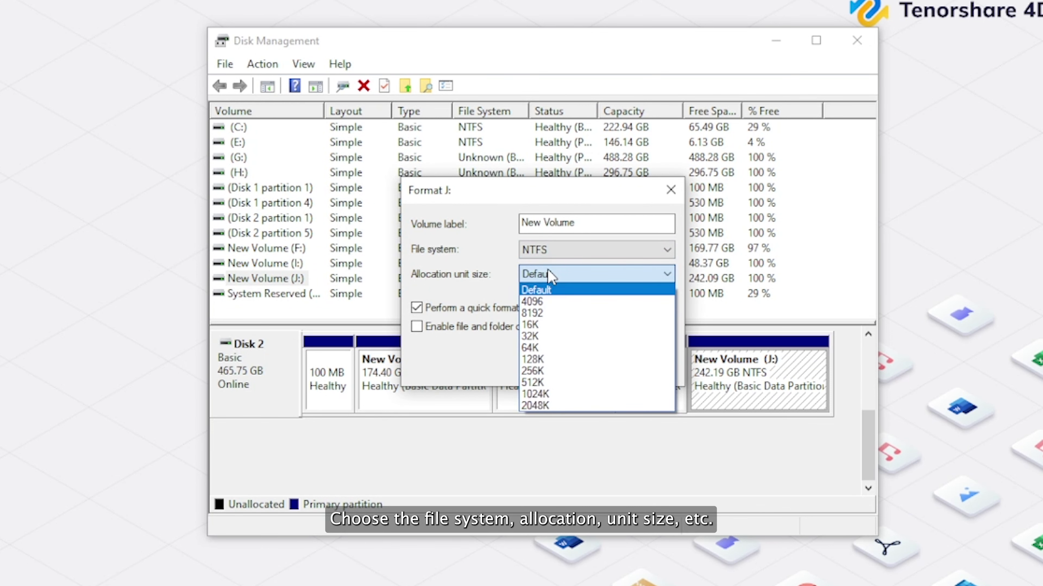
left_click(550, 275)
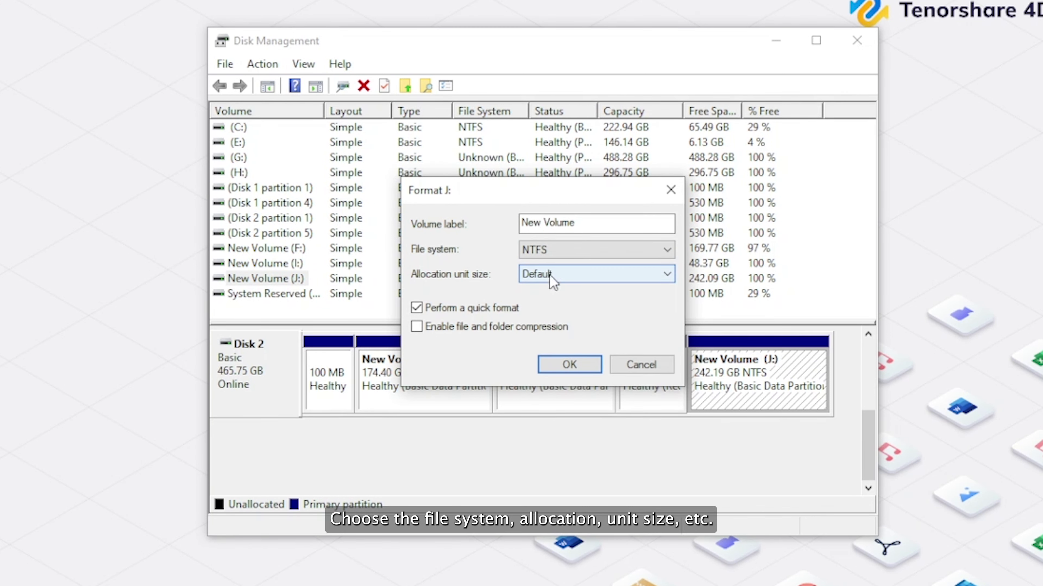
left_click(570, 370)
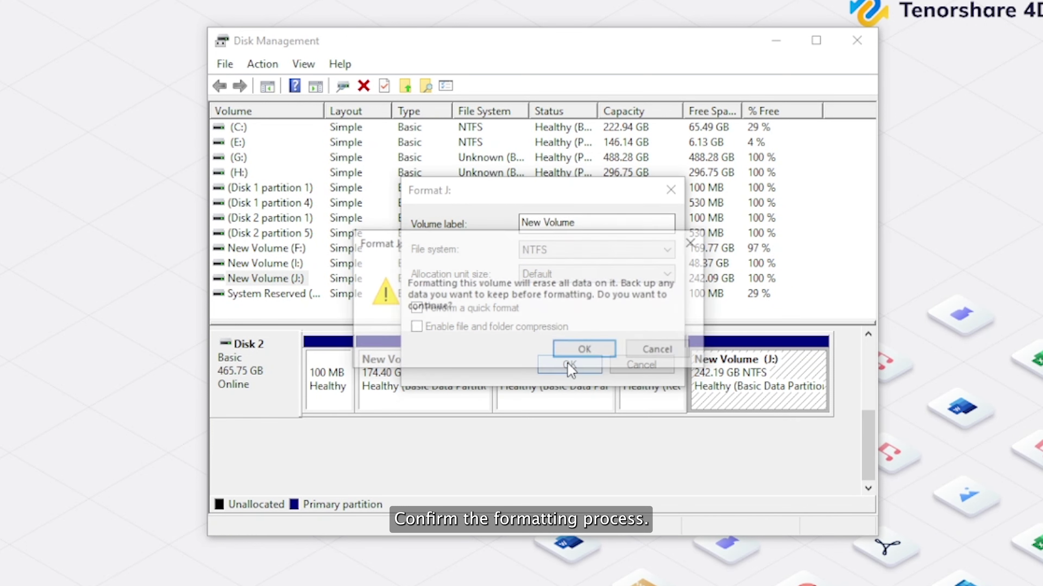
left_click(583, 351)
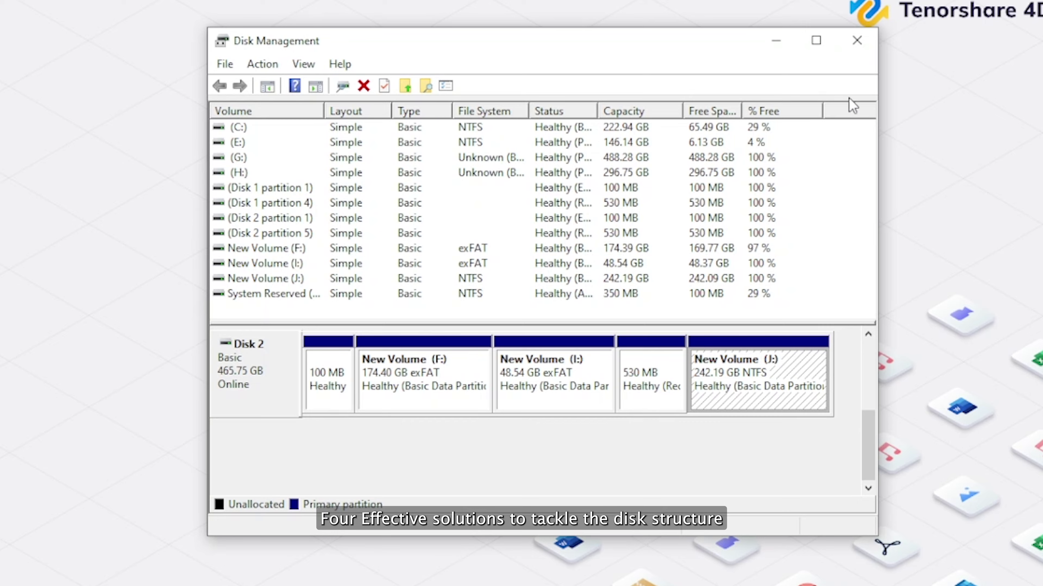
left_click(857, 39)
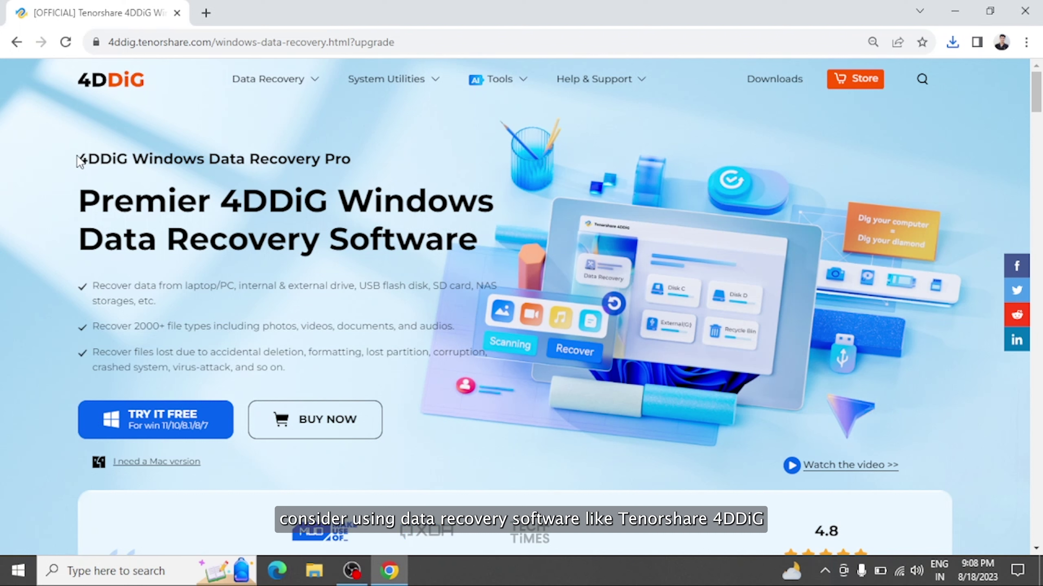
Highlight the 4DDiG headline, then the first, third and second feature bullets in turn
left_click_drag(78, 160, 345, 159)
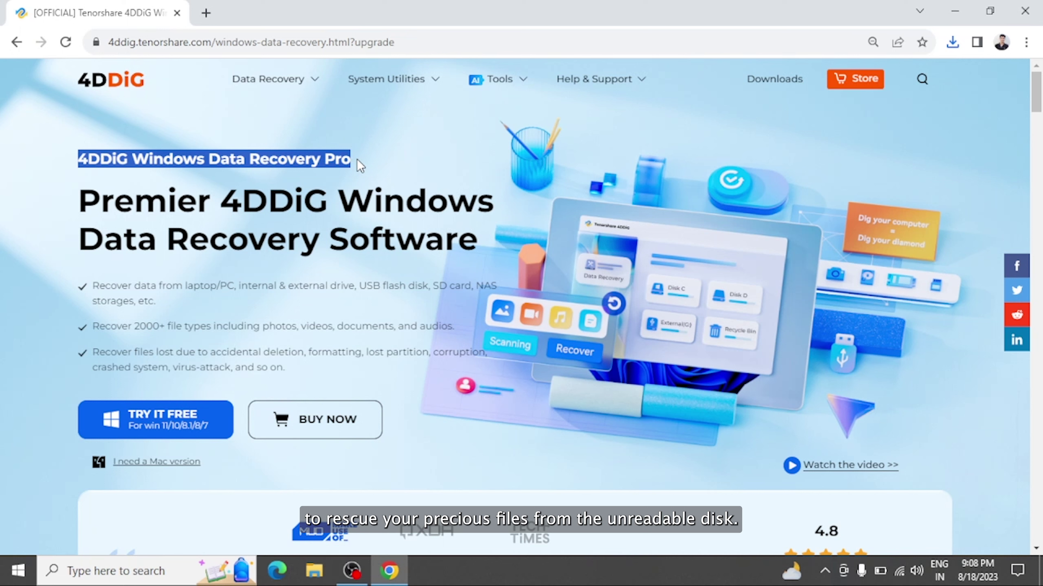
left_click(359, 166)
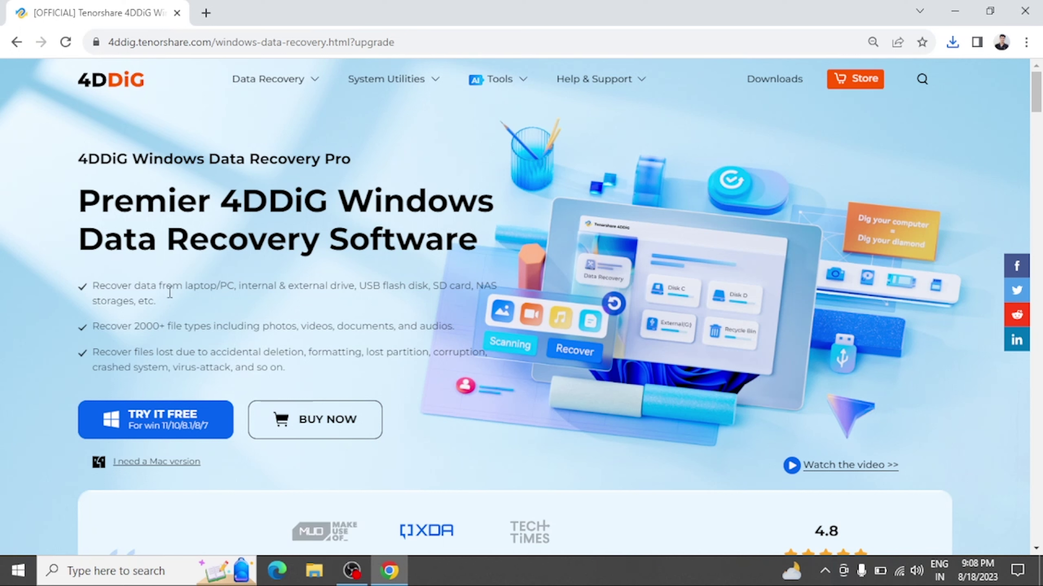
left_click_drag(91, 285, 142, 300)
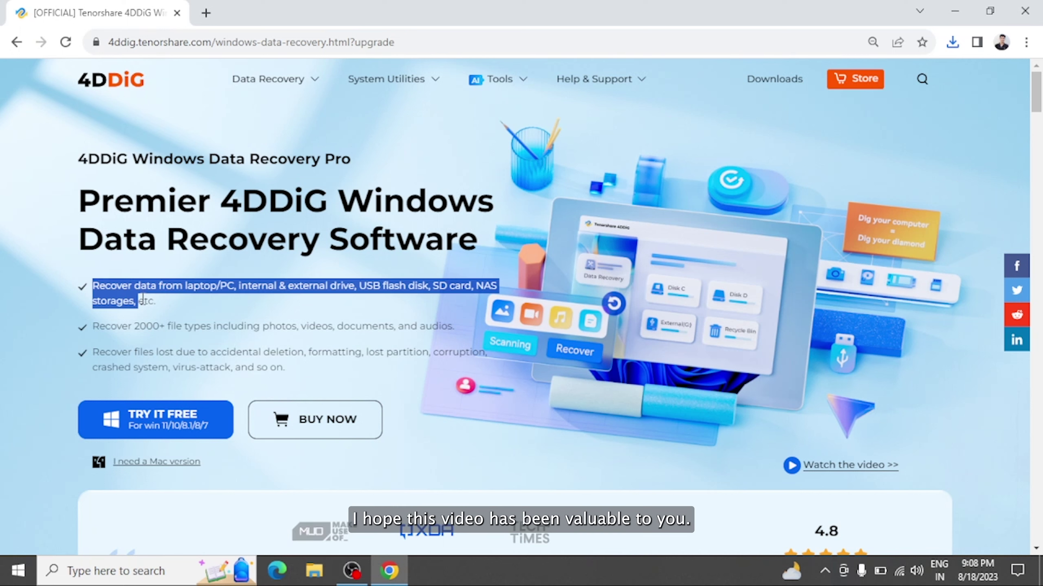
left_click(162, 305)
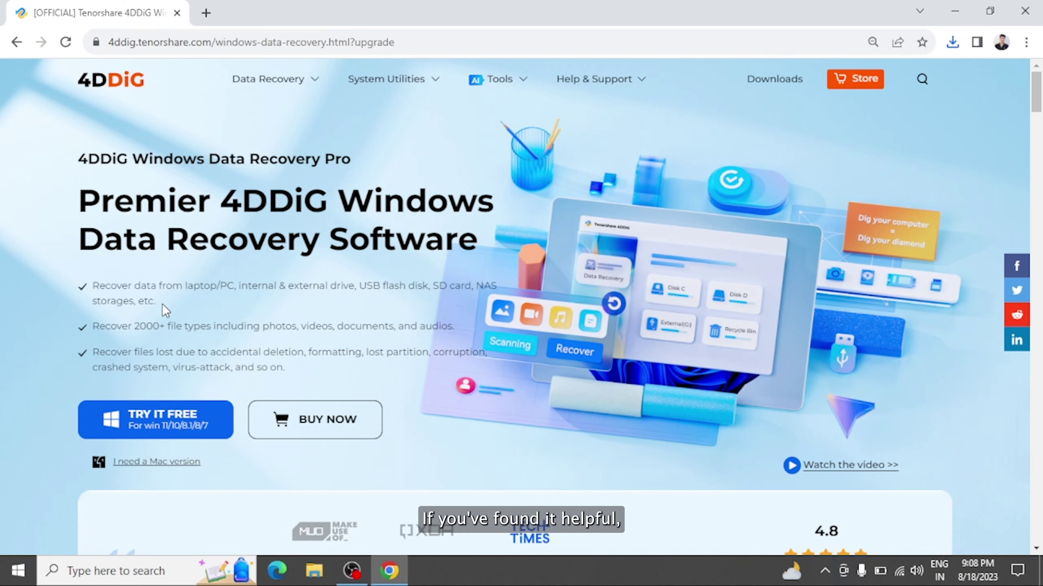
left_click_drag(94, 349, 292, 363)
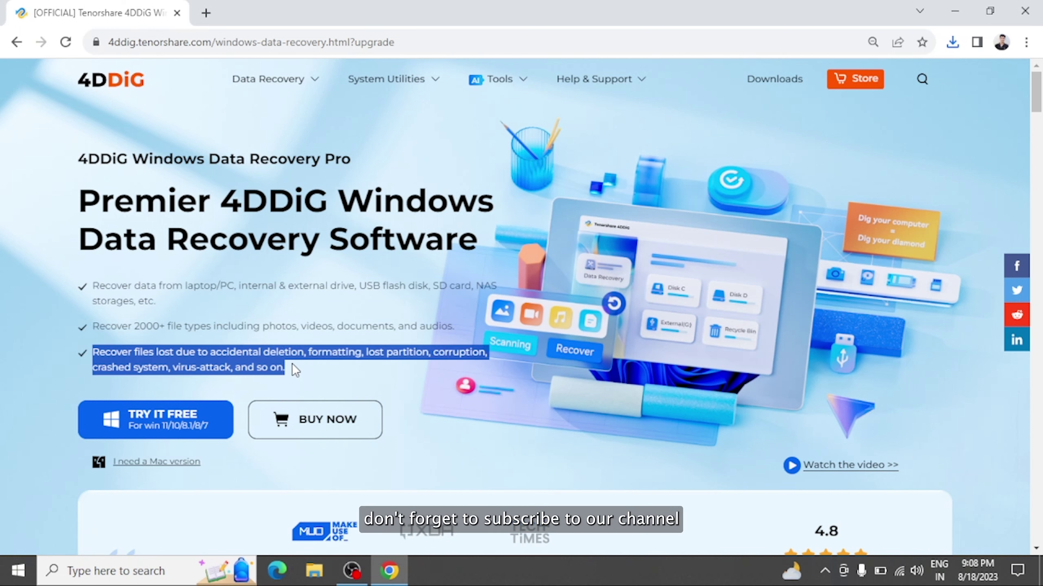
left_click(310, 376)
left_click_drag(93, 326, 480, 331)
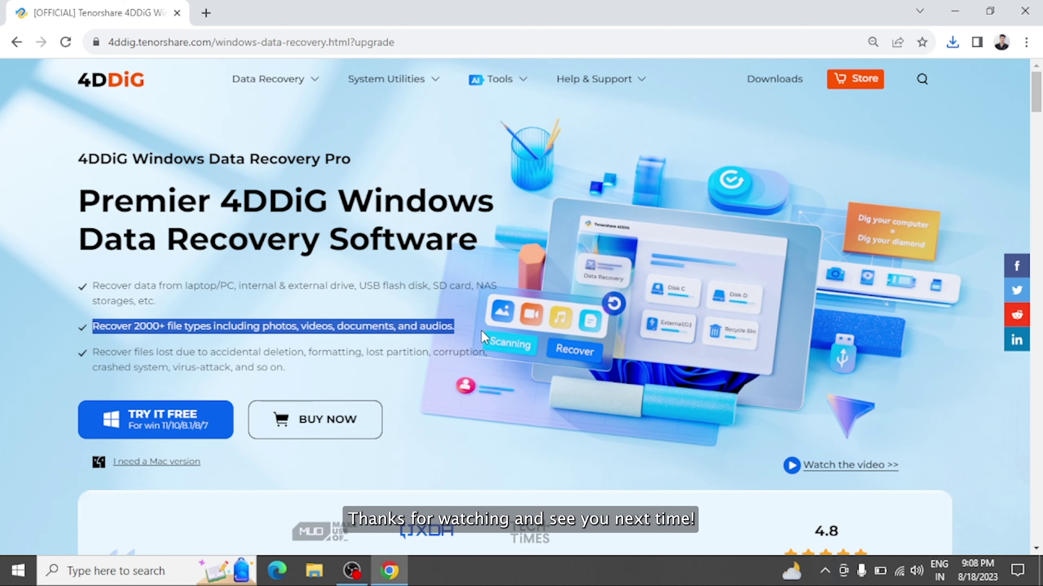